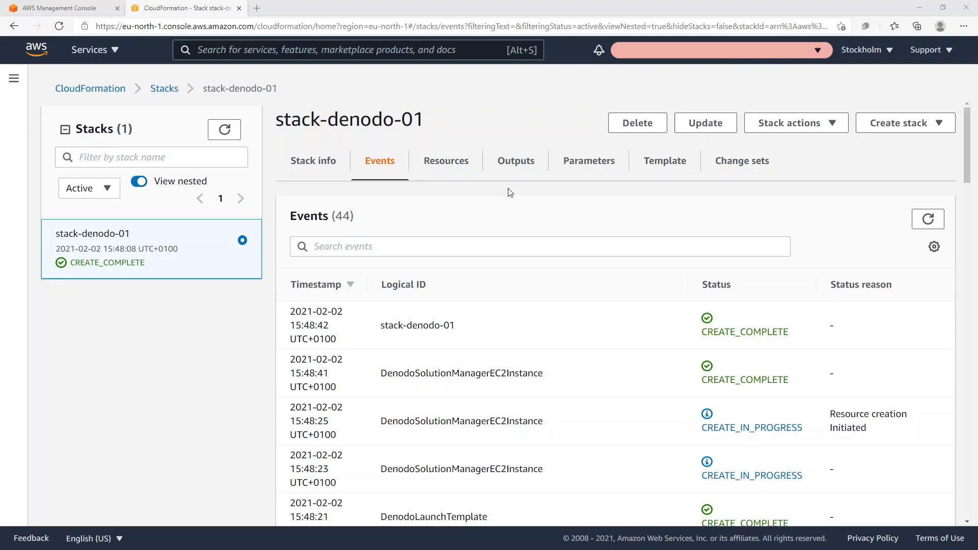
Review the outputs of stack-denodo-01: the administration tool URL, the documentation URL and the launched instance ID
left_click(513, 170)
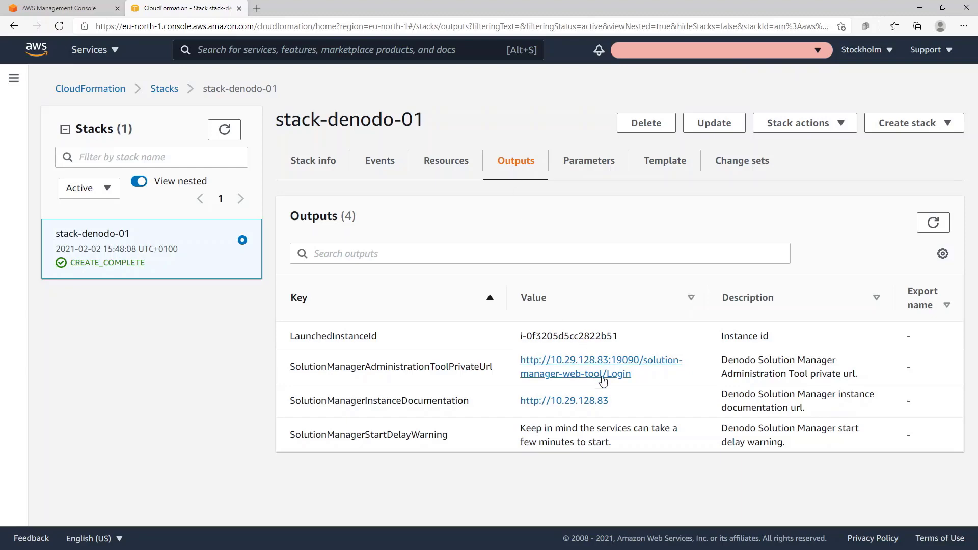
left_click_drag(632, 375, 523, 365)
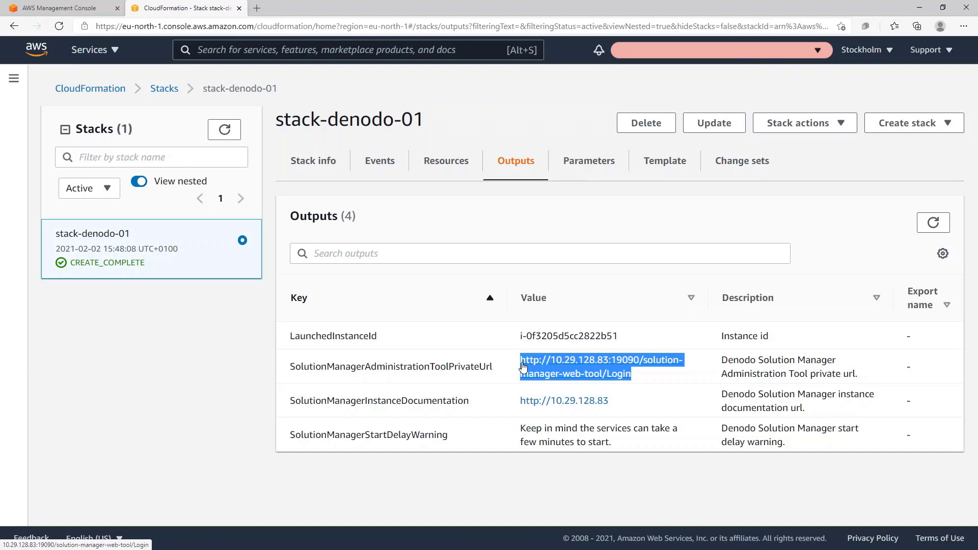
left_click_drag(610, 401, 524, 404)
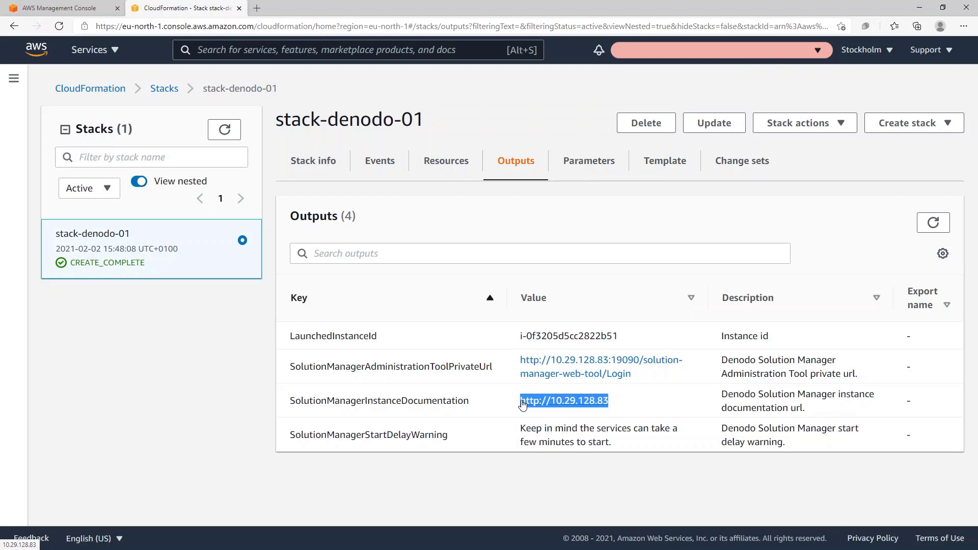
left_click_drag(637, 338, 521, 338)
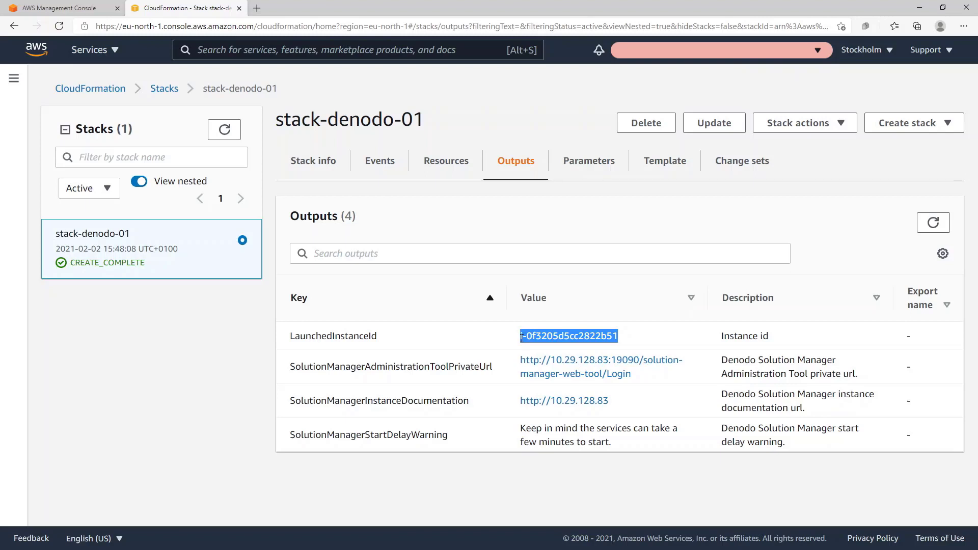
key("alt+Tab")
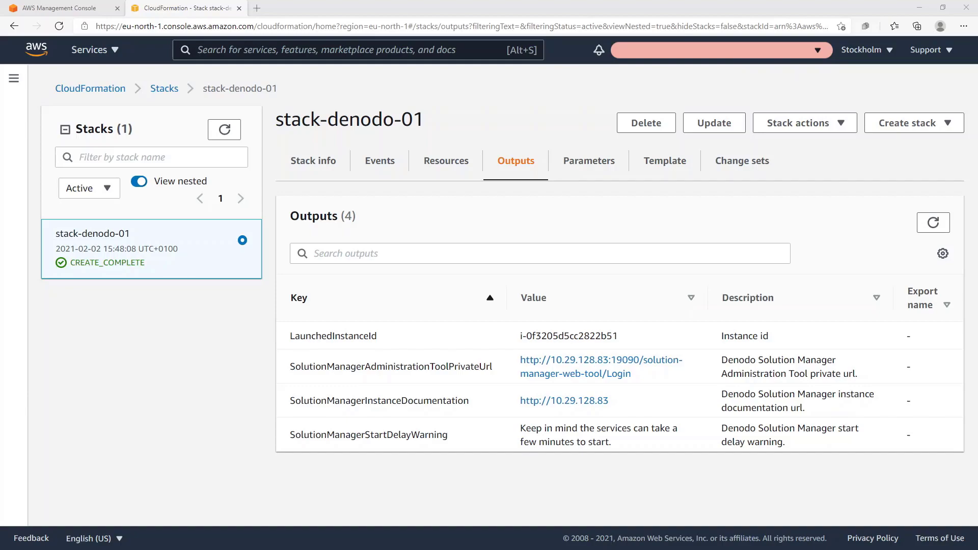
Copy the SolutionManagerInstanceDocumentation URL from the stack outputs into the address of a new browser tab without loading it
left_click(256, 8)
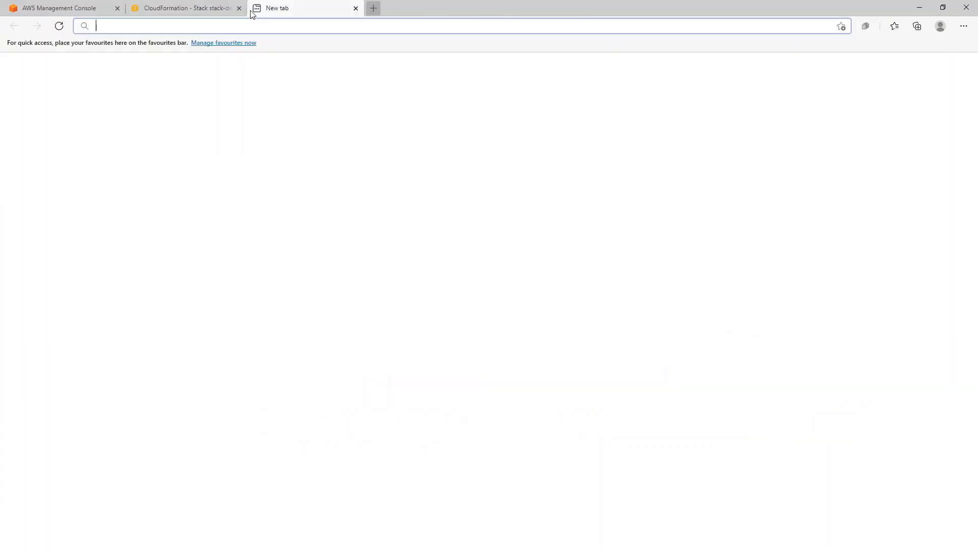
left_click(223, 7)
left_click_drag(612, 401, 523, 405)
key("ctrl+c")
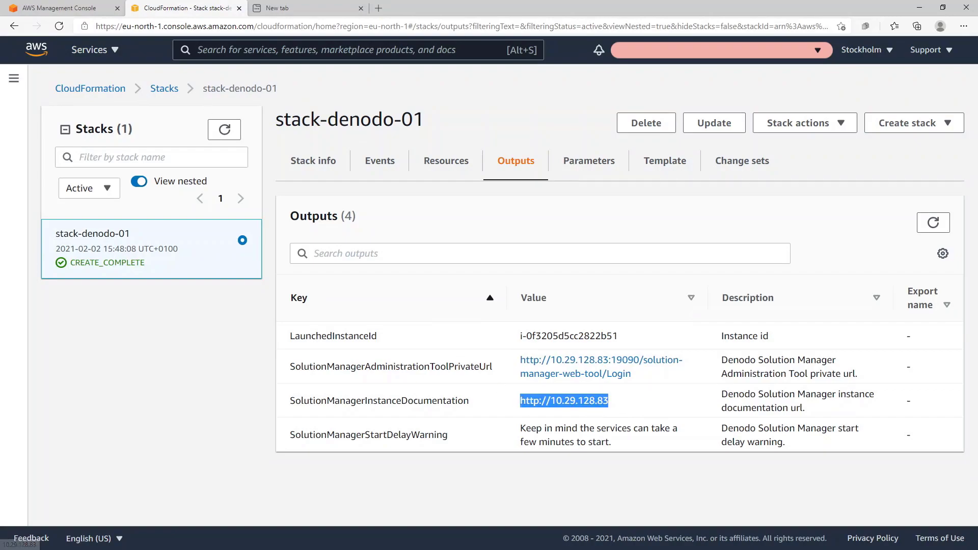
left_click(286, 8)
key("ctrl+v")
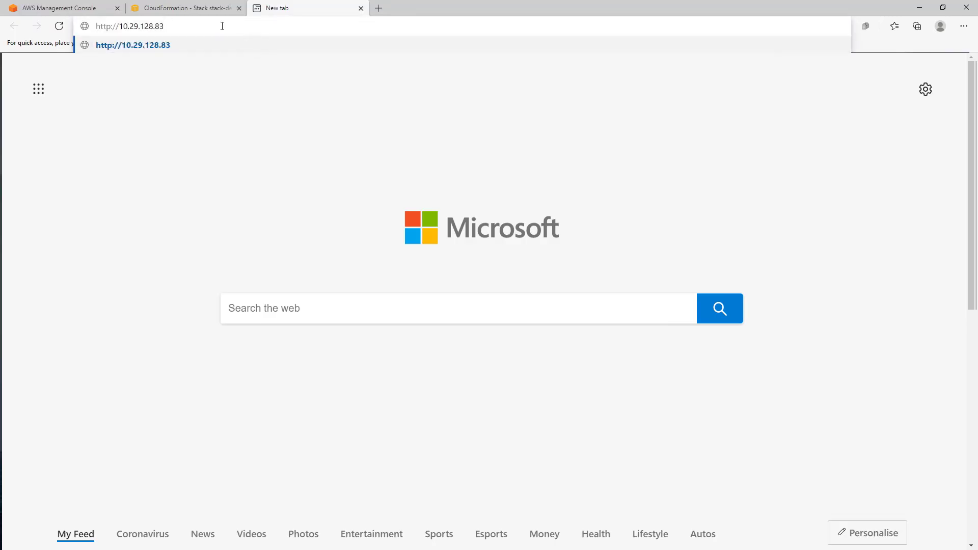
Copy the SolutionManagerAdministrationToolPrivateUrl from the stack outputs into the address of another new browser tab without loading it
left_click(194, 8)
left_click_drag(640, 377, 521, 364)
key("ctrl+c")
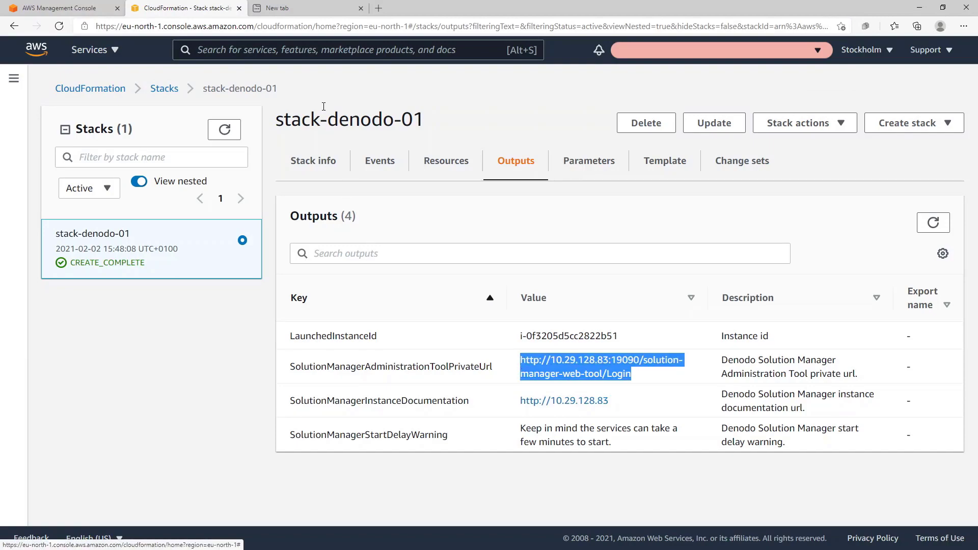
left_click(378, 8)
key("ctrl+v")
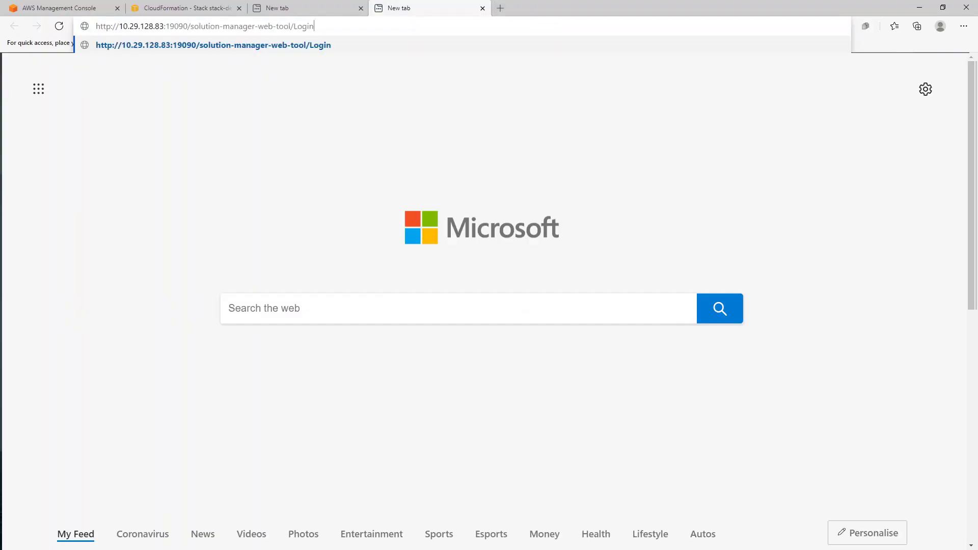
Search the AWS console for "EC2 das" and open the EC2 dashboard in a separate browser tab
left_click(188, 11)
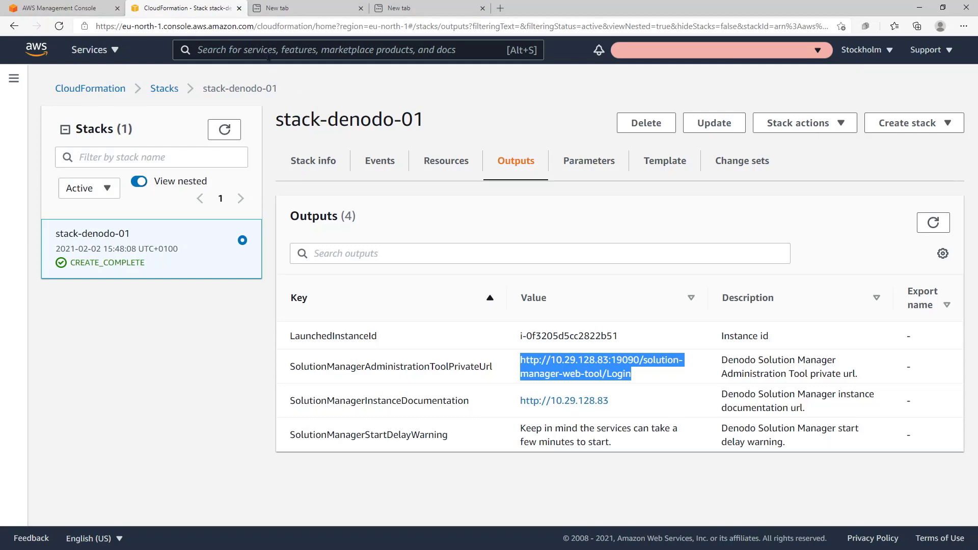
left_click(268, 53)
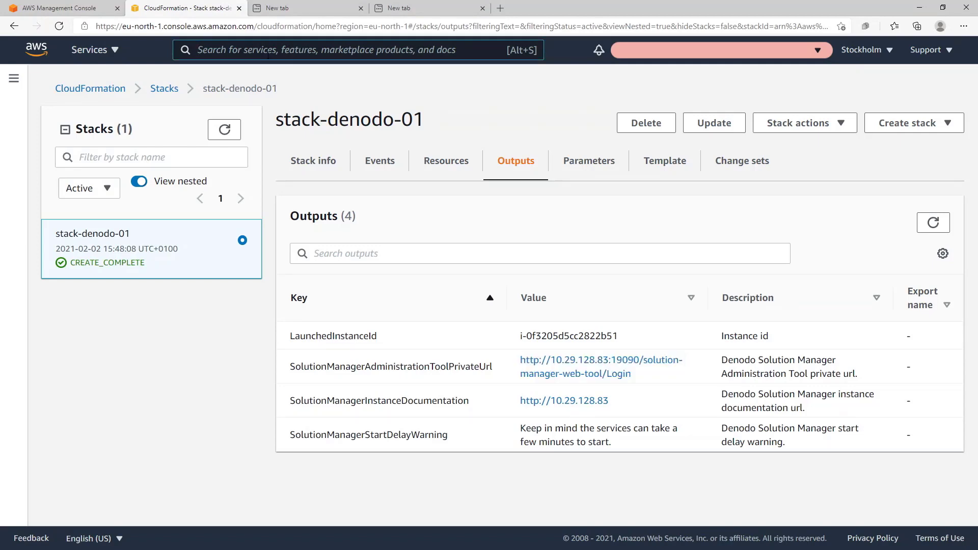
type("EC2")
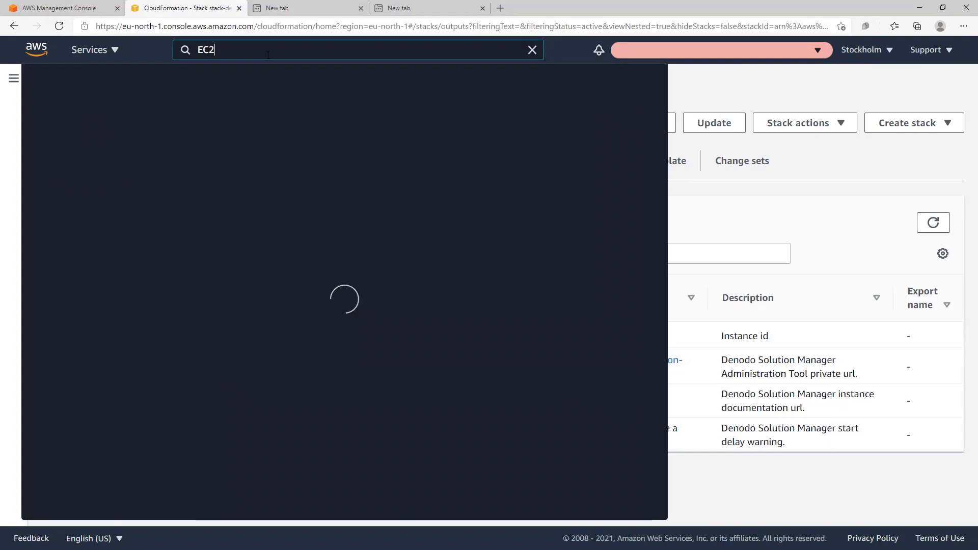
type(" das")
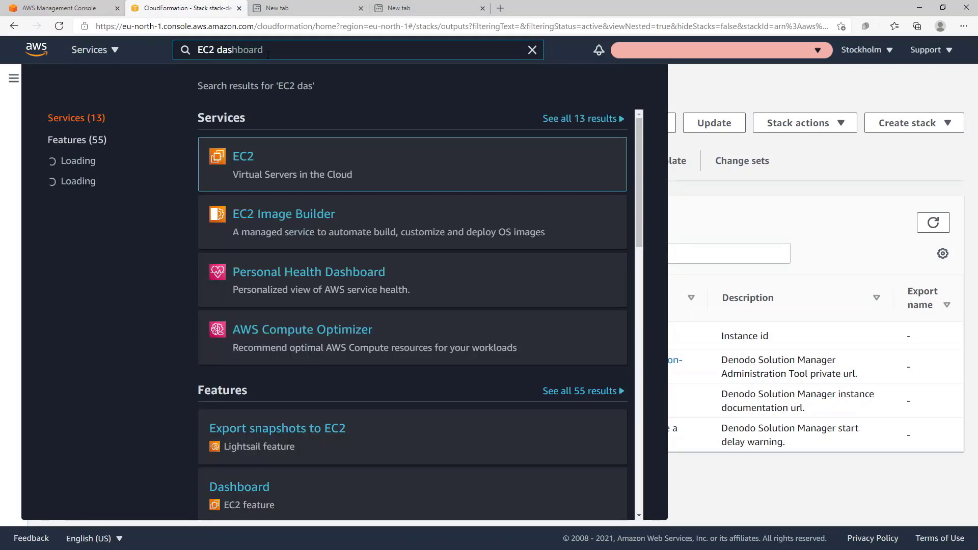
middle_click(216, 218)
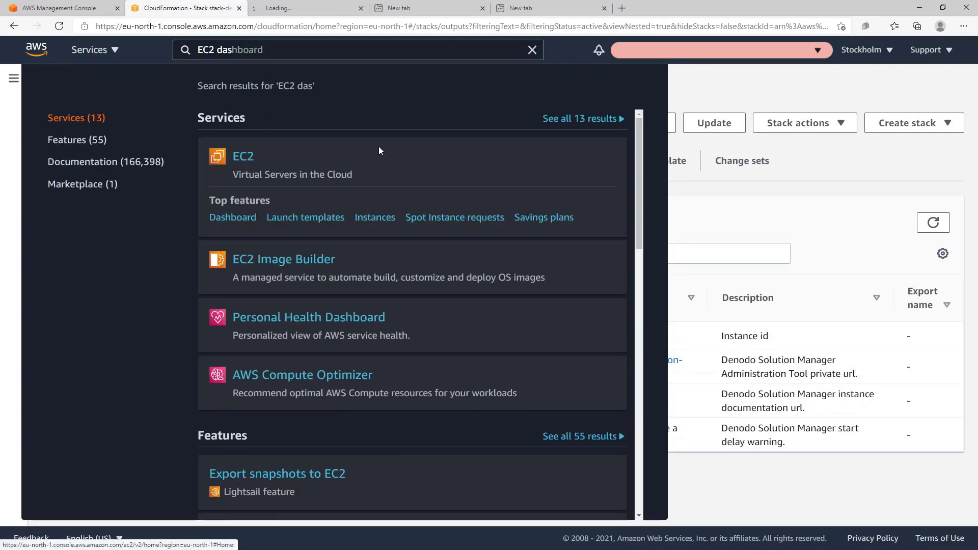
key("Escape")
left_click(304, 6)
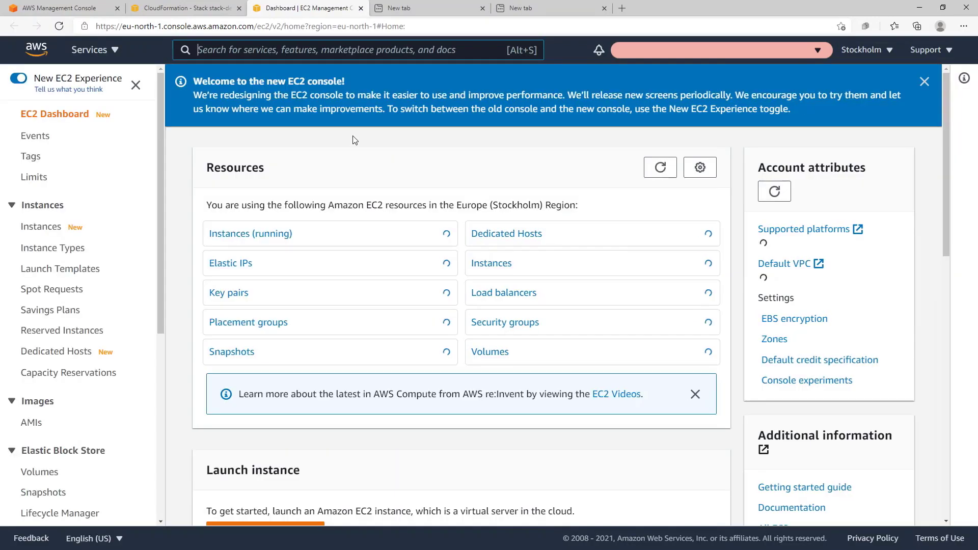
Copy the running Denodo instance's public IPv4 address, replace the private IP in the documentation URL with 13.49.64.147, and load the page
left_click(233, 235)
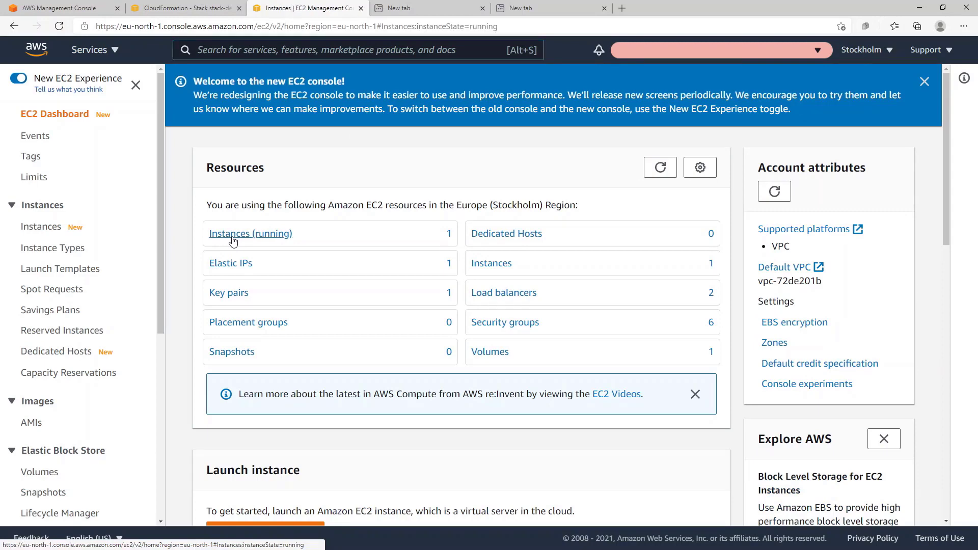
left_click_drag(279, 216, 613, 203)
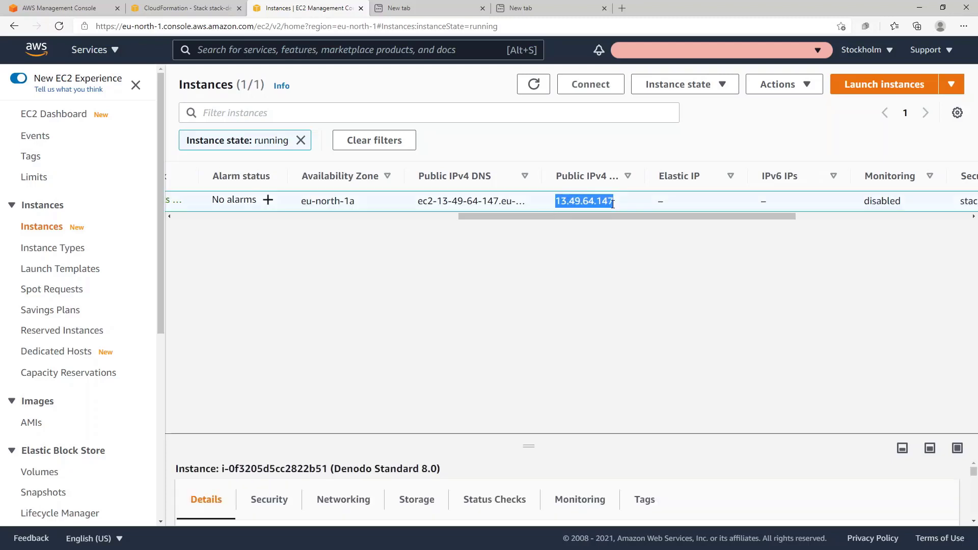
left_click(399, 8)
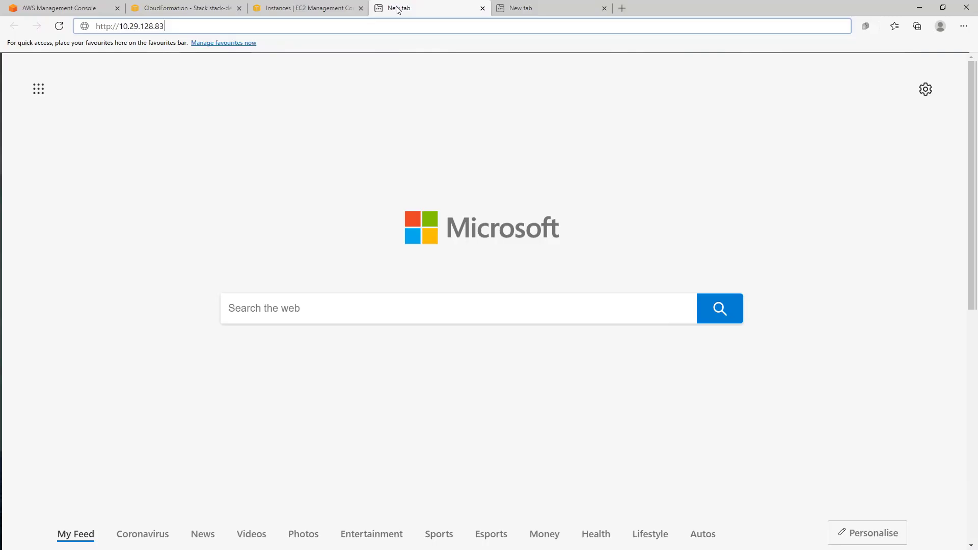
key("shift+Left")
key("shift+Left")
key("shift+Left")
key("shift+Left")
key("shift+Left")
key("shift+Left")
key("shift+Left")
key("shift+Left")
key("shift+Left")
key("shift+Left")
key("shift+Left")
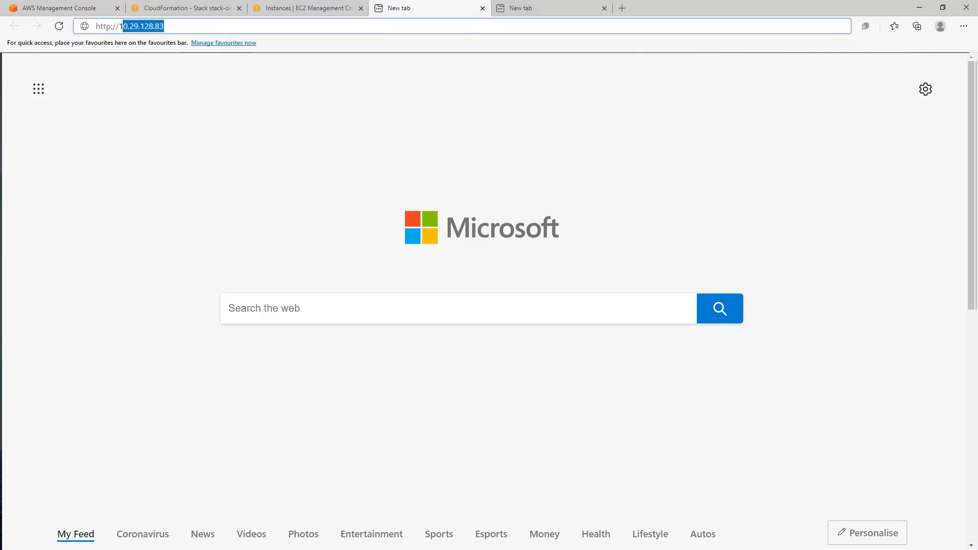
key("shift+Left")
key("ctrl+v")
key("Return")
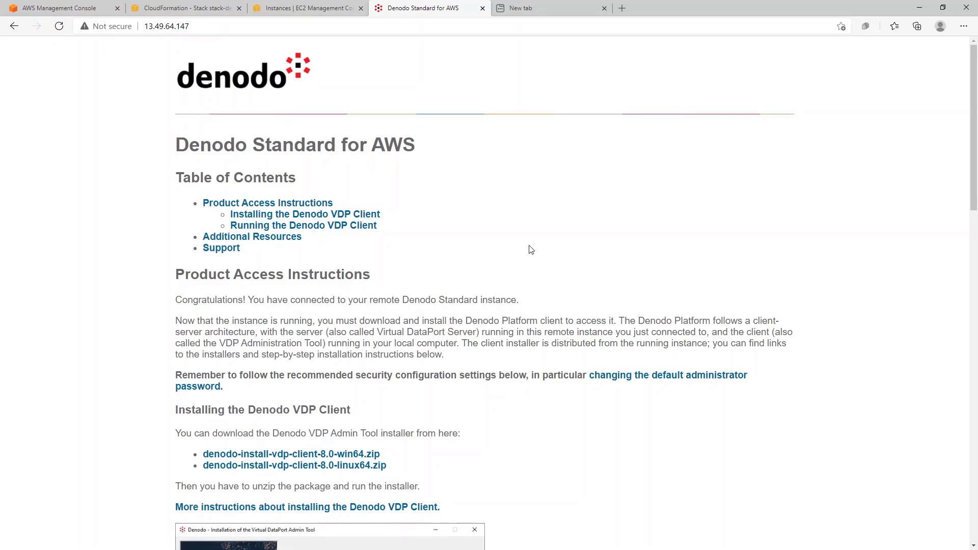
scroll(528, 252, "down", 1)
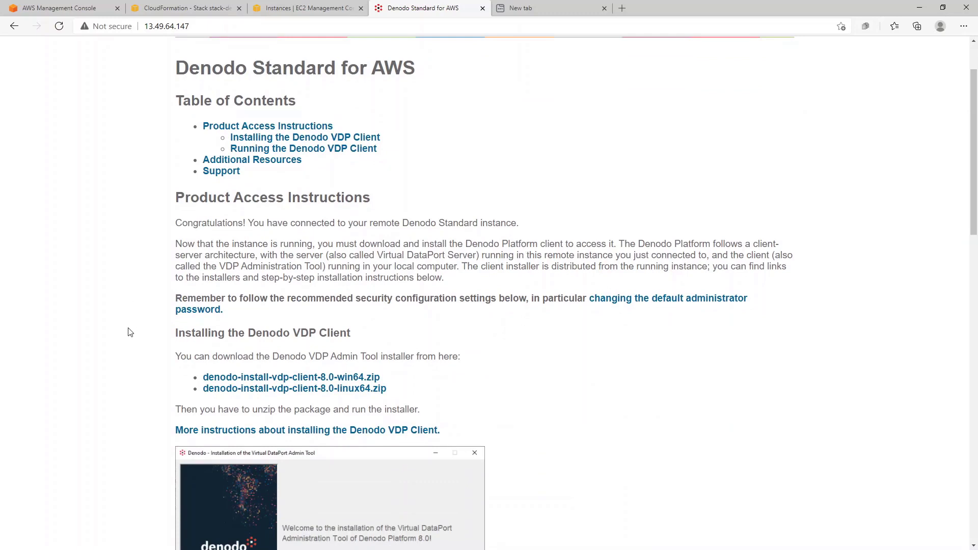
Replace the private IP in the Solution Manager login URL with 13.49.64.147, keeping port 19090, and load the login page
left_click(521, 7)
key("ctrl+v")
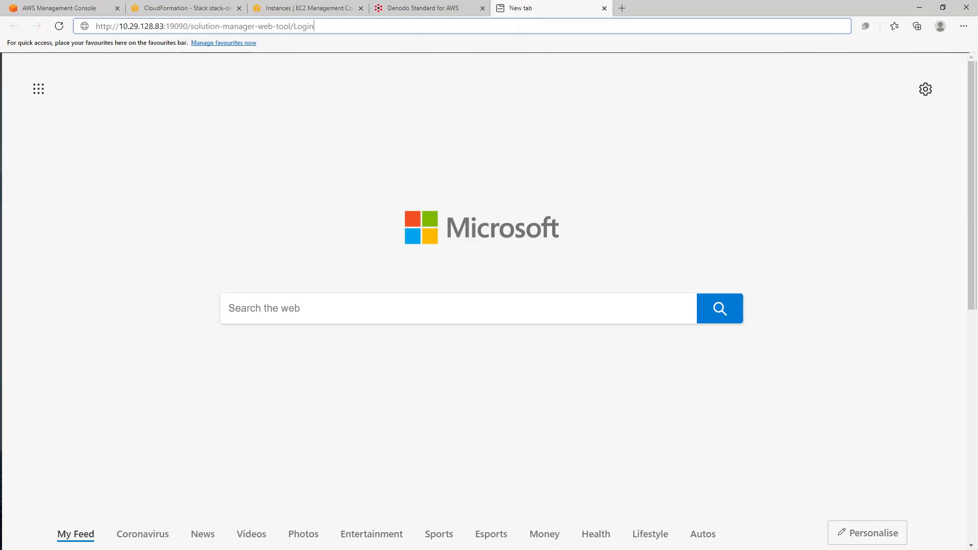
left_click(122, 26)
key("shift+Right")
key("shift+Right")
key("shift+Right")
key("shift+Right")
key("shift+Right")
key("shift+Right")
key("shift+Right")
key("shift+Right")
key("shift+Right")
key("shift+Right")
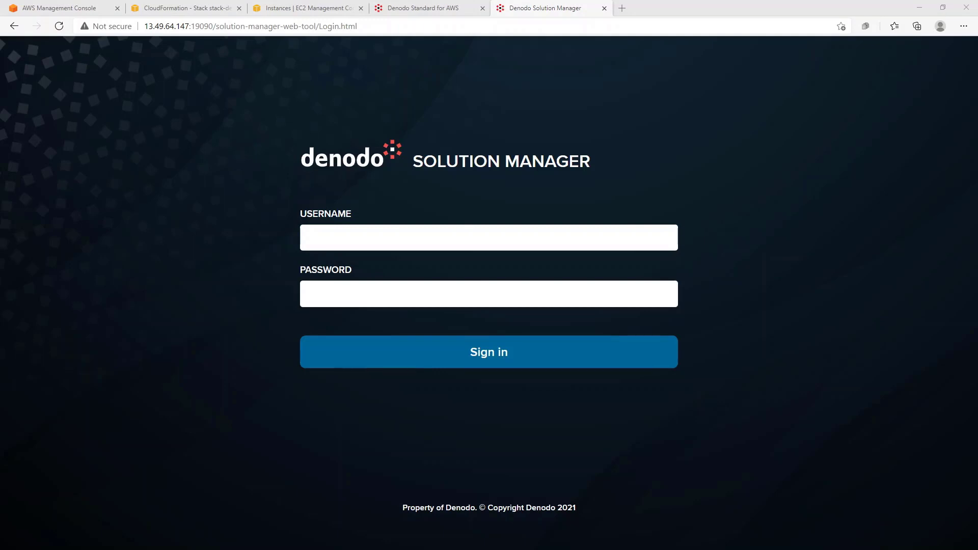
Sign in to Solution Manager with username admin and the launched instance's ID from the stack outputs as the password
left_click(334, 238)
type("admi")
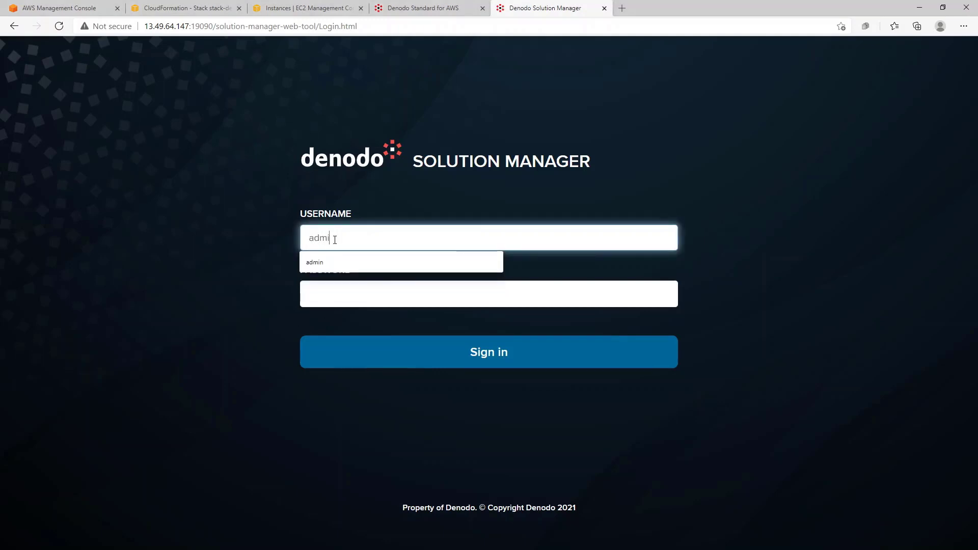
type("n")
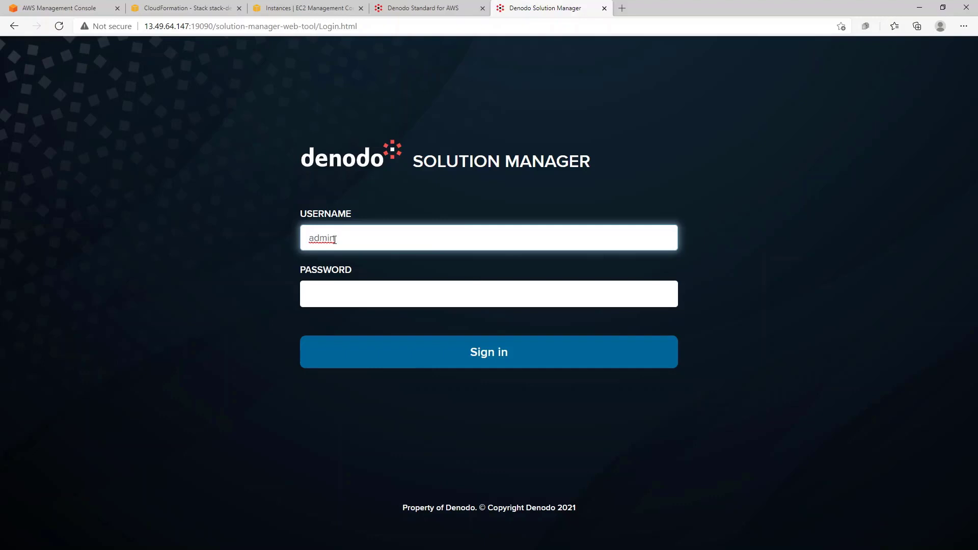
left_click(351, 290)
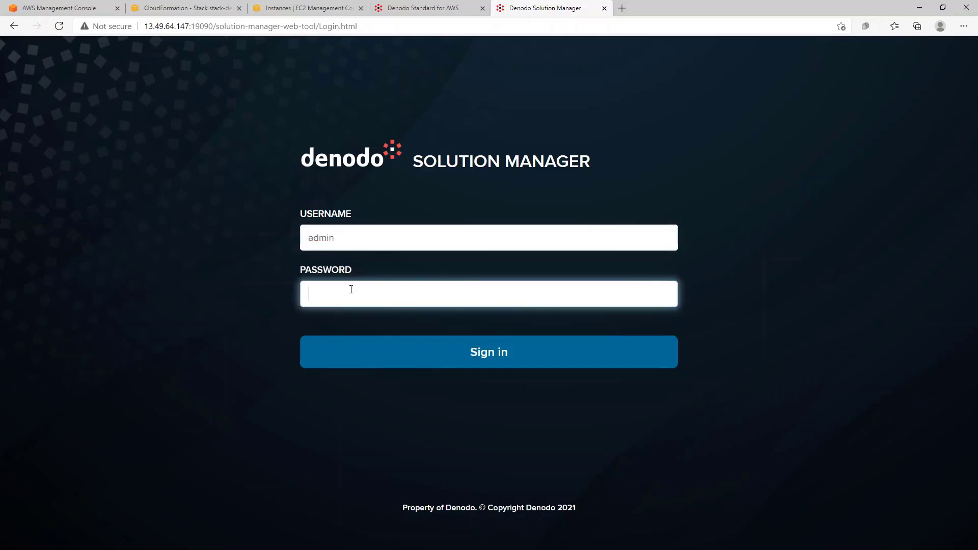
left_click(197, 8)
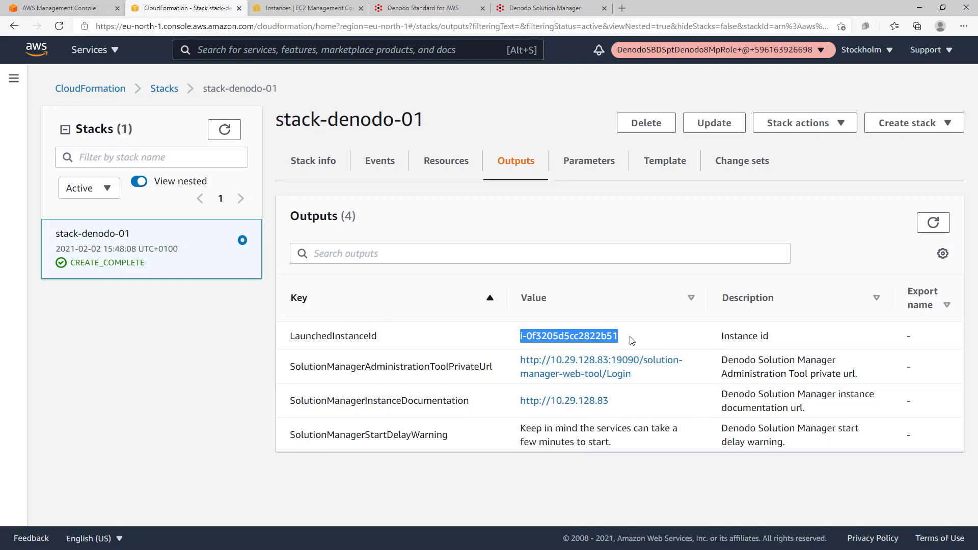
left_click_drag(634, 340, 567, 336)
left_click(542, 7)
key("ctrl+v")
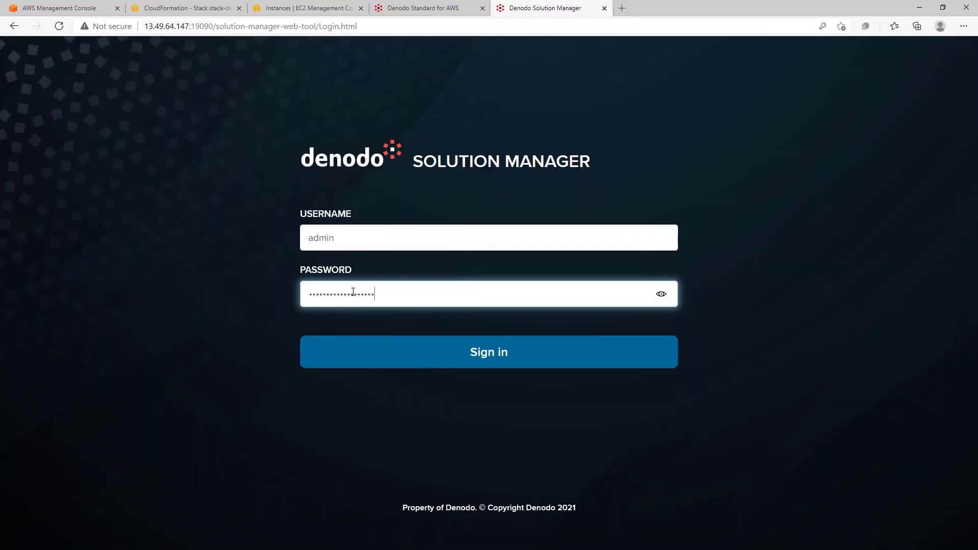
left_click(491, 352)
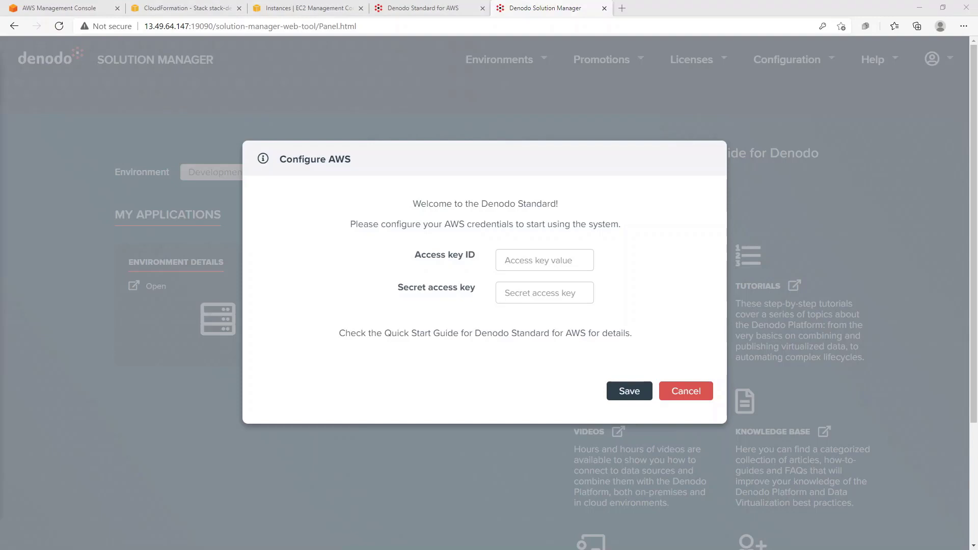
Paste the AWS access key ID and secret access key into the Configure AWS dialog and save the credentials
left_click(509, 261)
key("ctrl+v")
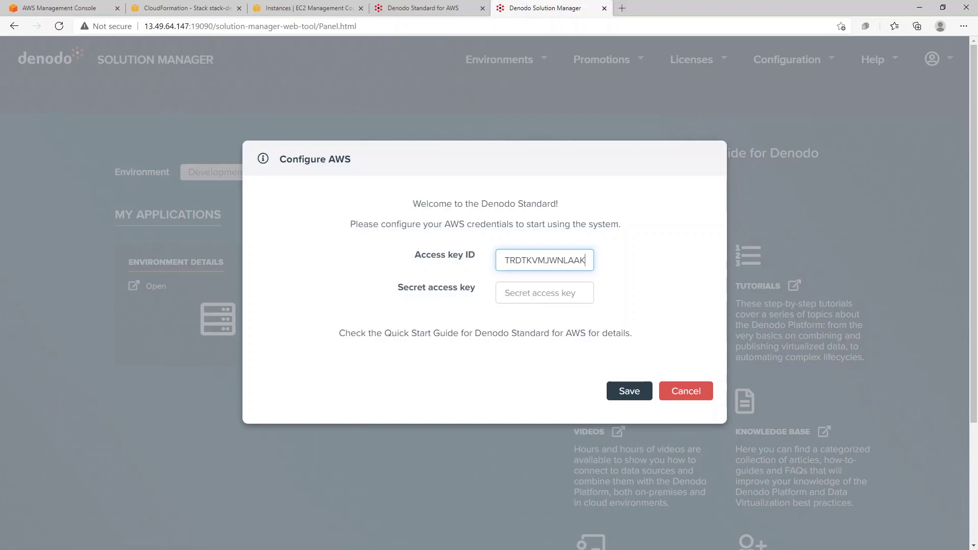
key("alt+Tab")
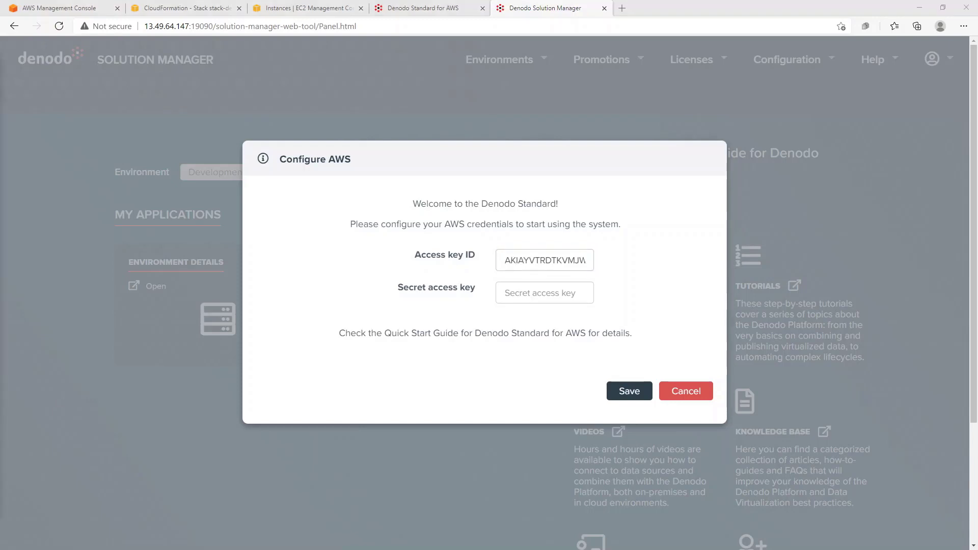
left_click(503, 291)
key("ctrl+v")
left_click(641, 392)
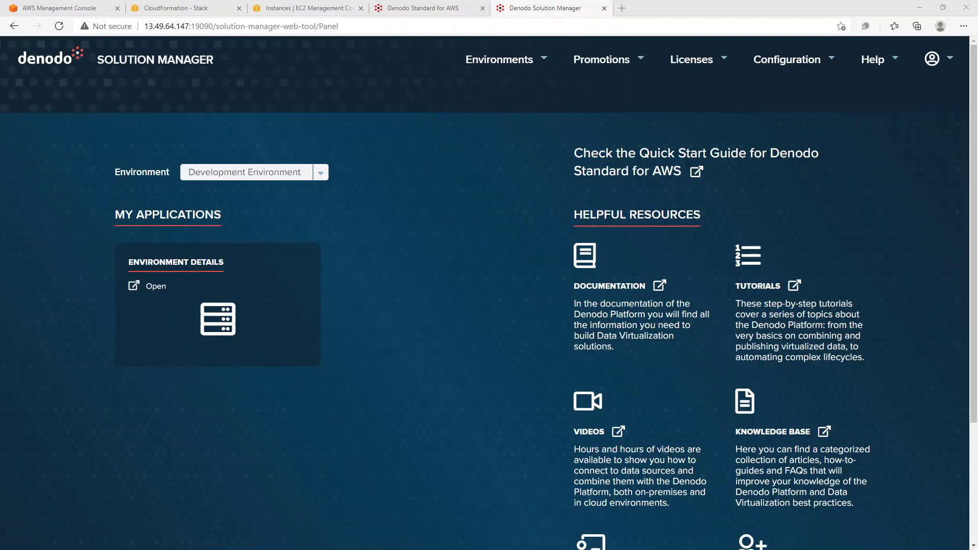
Open the environments overview in Solution Manager and bring up the general settings of the Development Environment
left_click(535, 66)
left_click(498, 96)
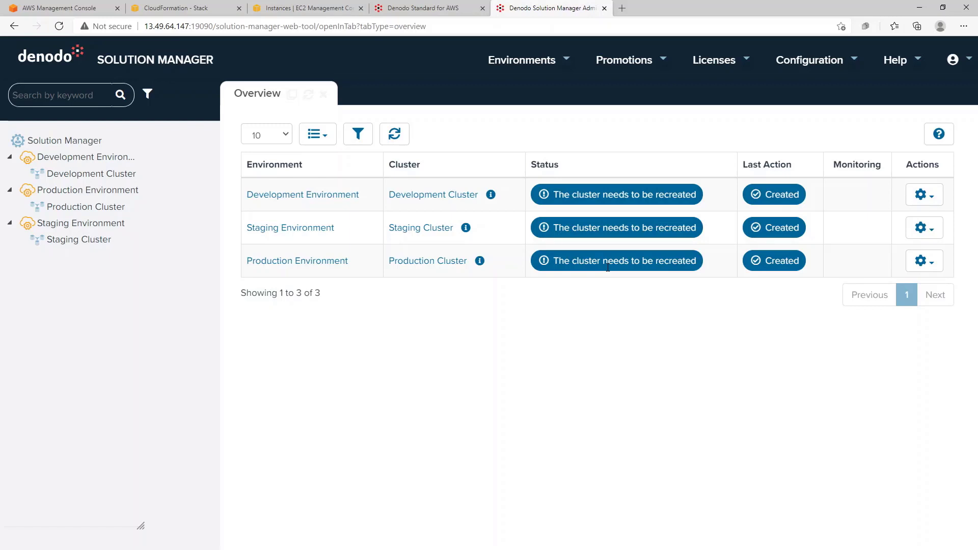
double_click(133, 162)
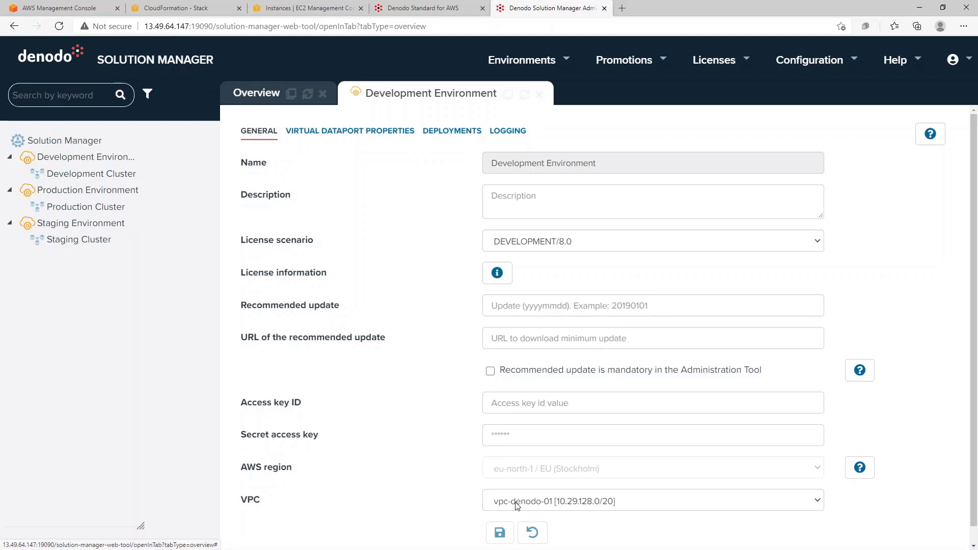
Review the Development Cluster's global, VDP and Scheduler instance settings, including Scheduler EBS storage and advanced options, and close both development pages
right_click(121, 180)
left_click(120, 181)
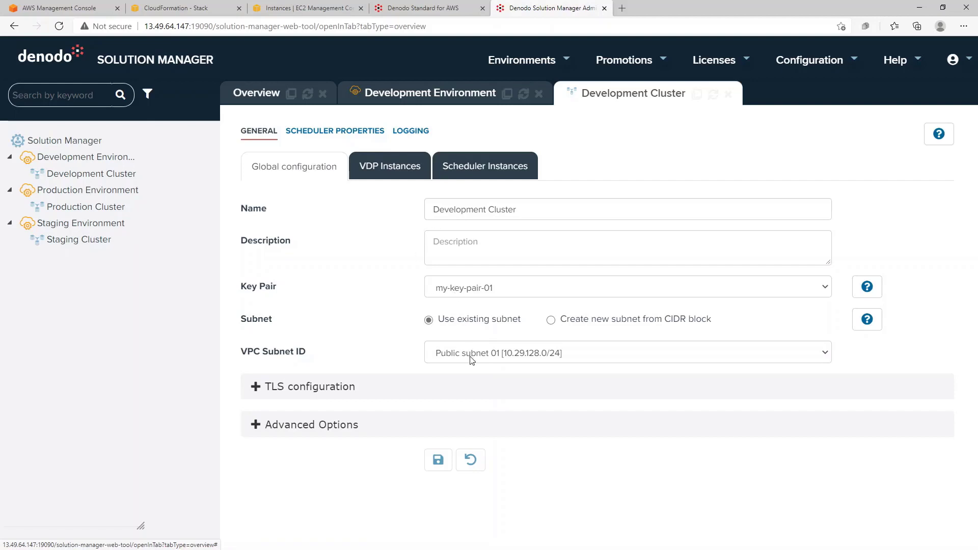
left_click(389, 171)
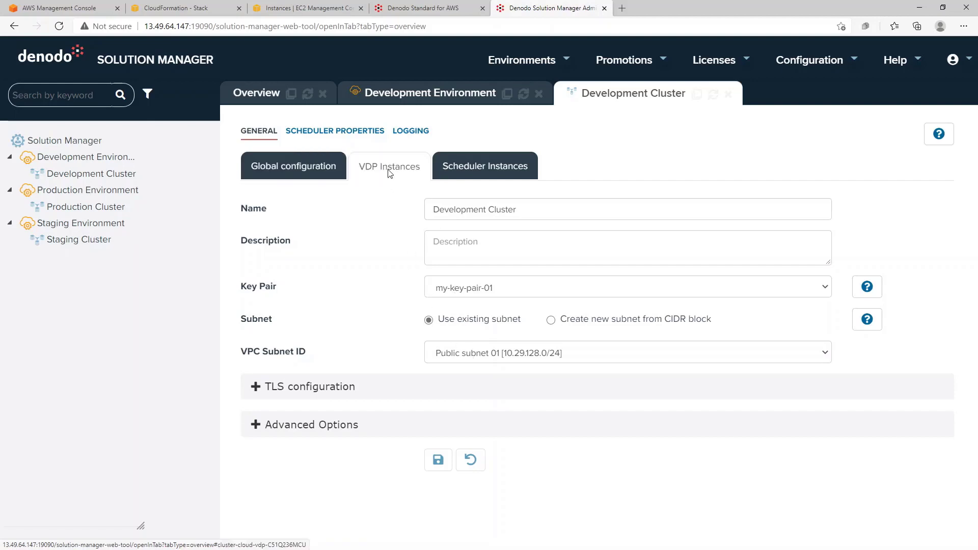
left_click(463, 175)
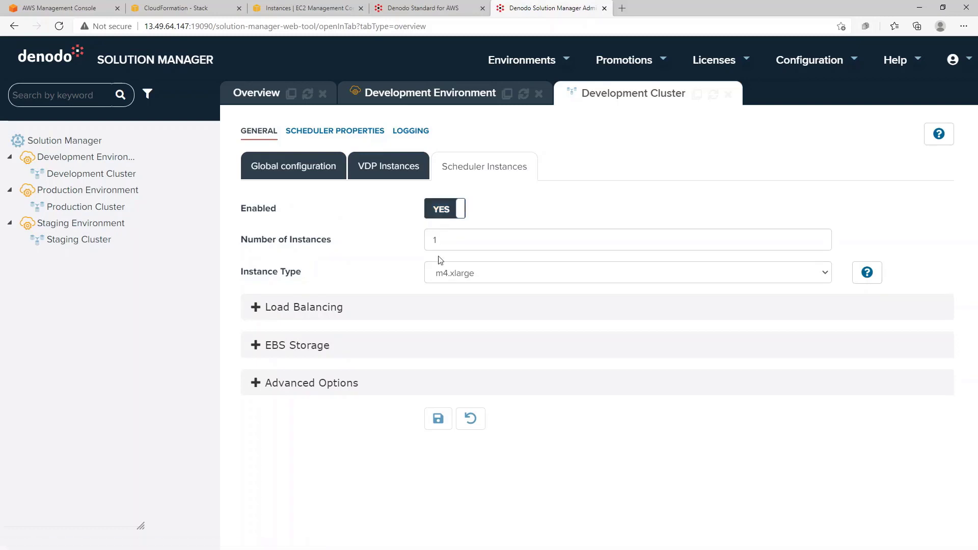
left_click(256, 345)
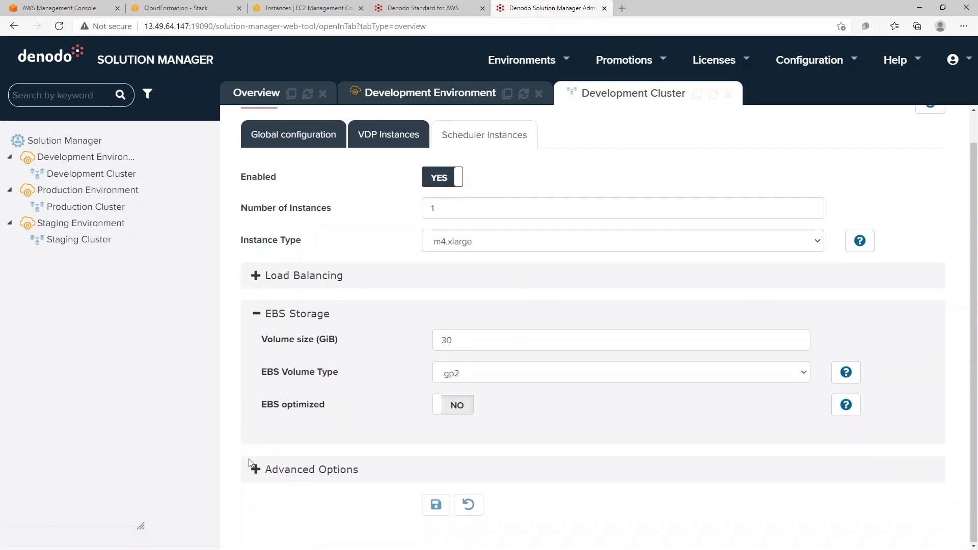
left_click(269, 470)
scroll(269, 470, "down", 5)
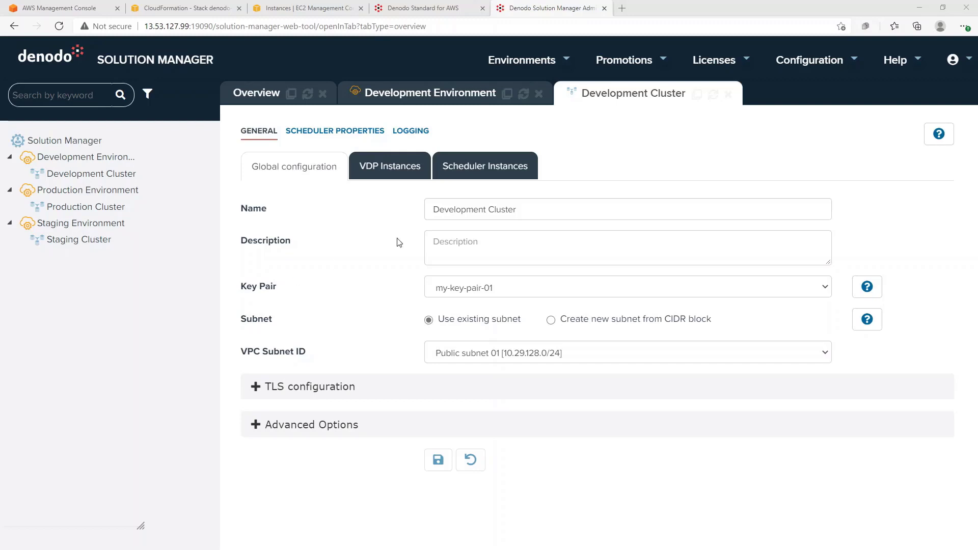
left_click(729, 95)
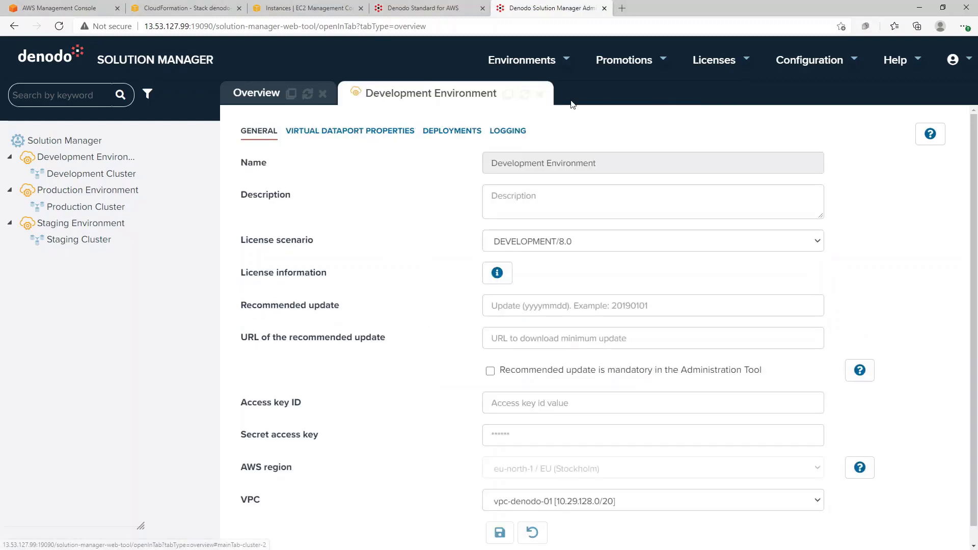
left_click(538, 94)
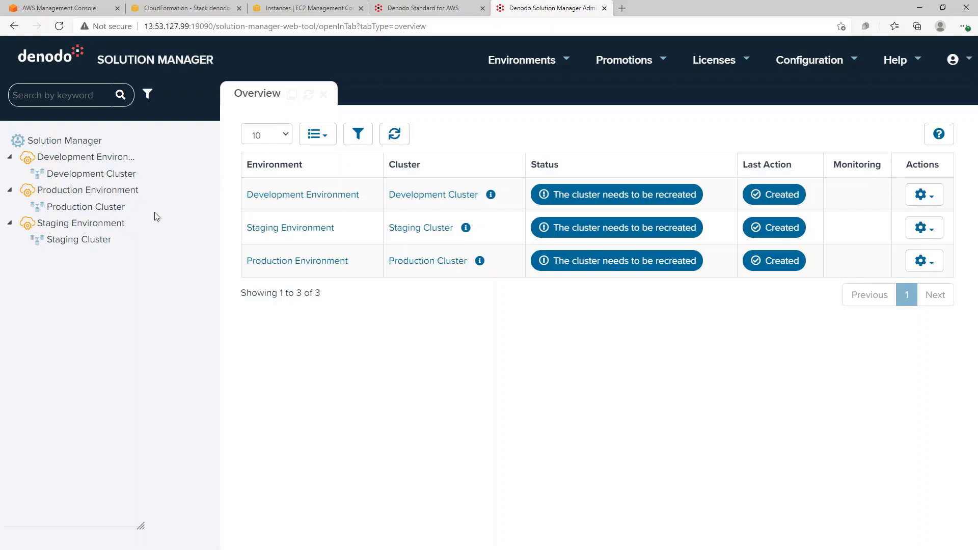
Review the general settings of the Staging Environment and the Staging Cluster, and return to the environments overview
left_click(107, 229)
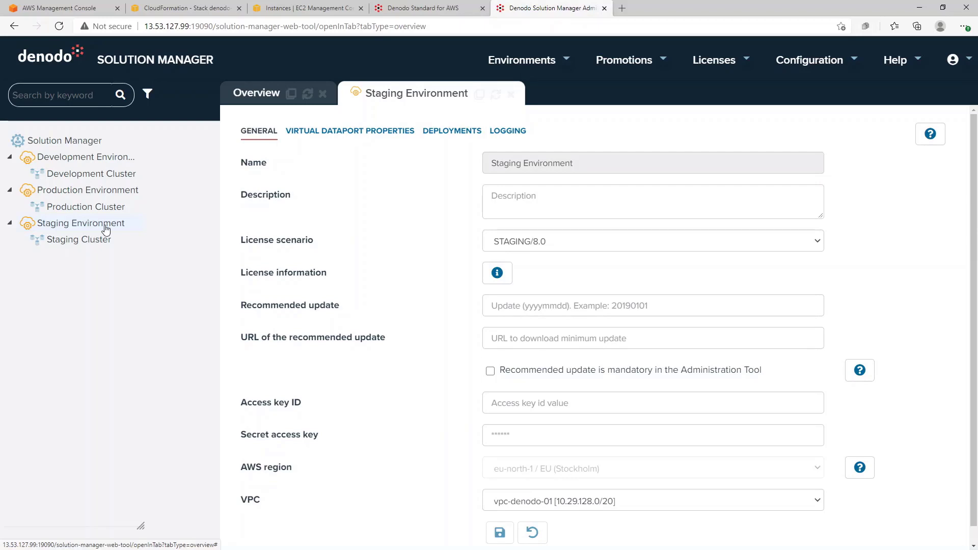
left_click(96, 243)
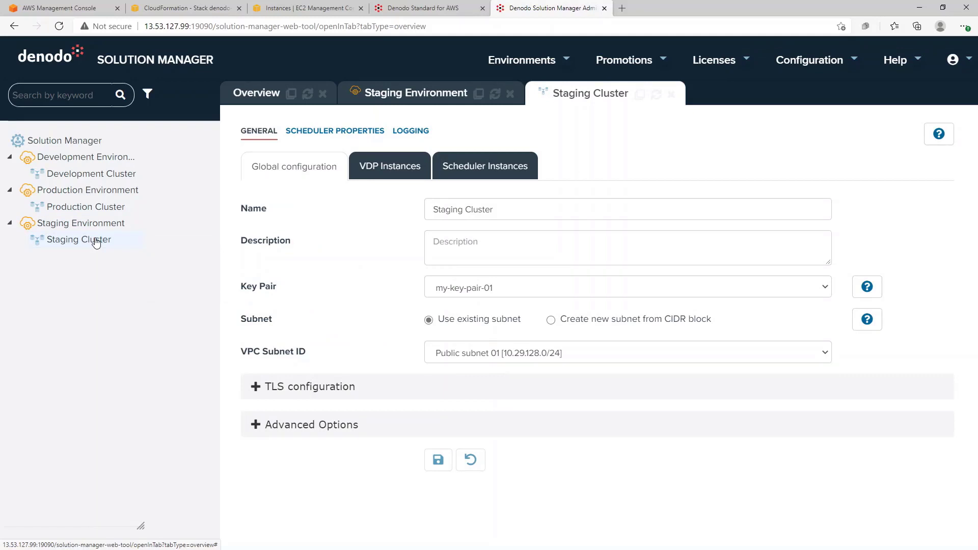
left_click(242, 104)
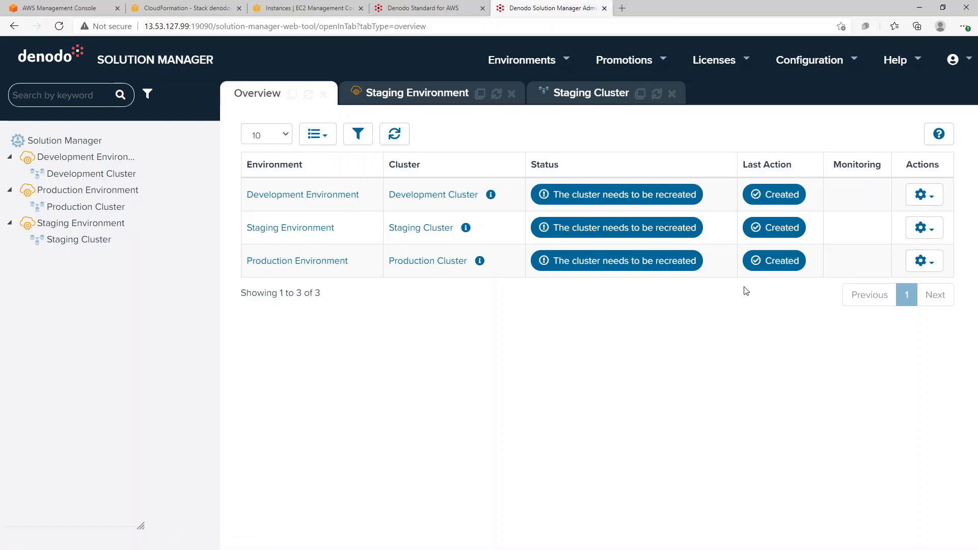
Recreate the Staging Cluster from the environments overview, and inspect its cluster progress events before returning to the overview
left_click(923, 229)
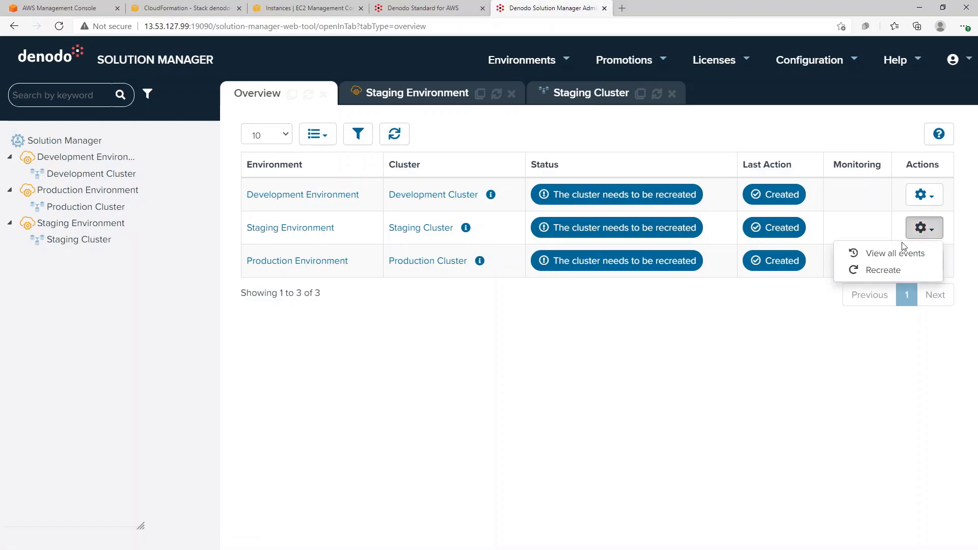
left_click(884, 271)
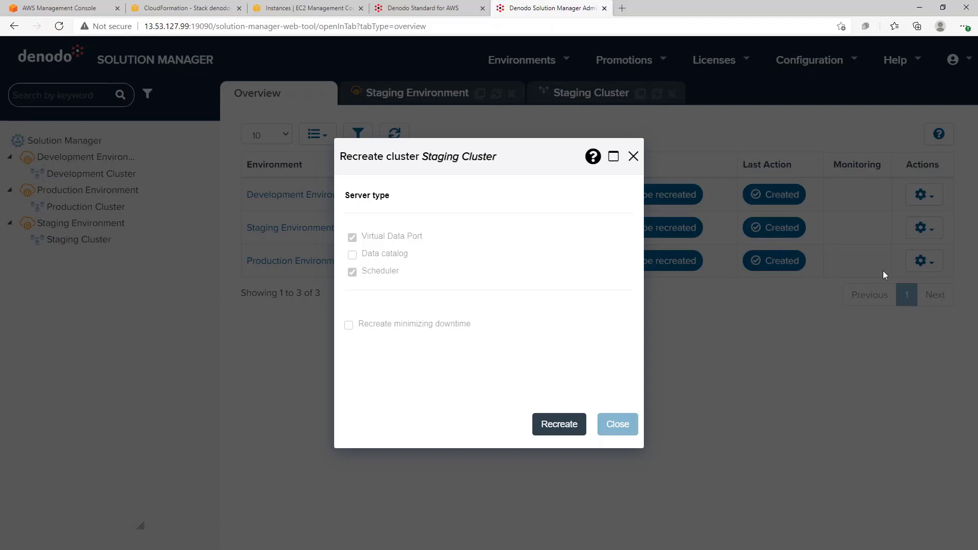
left_click(576, 425)
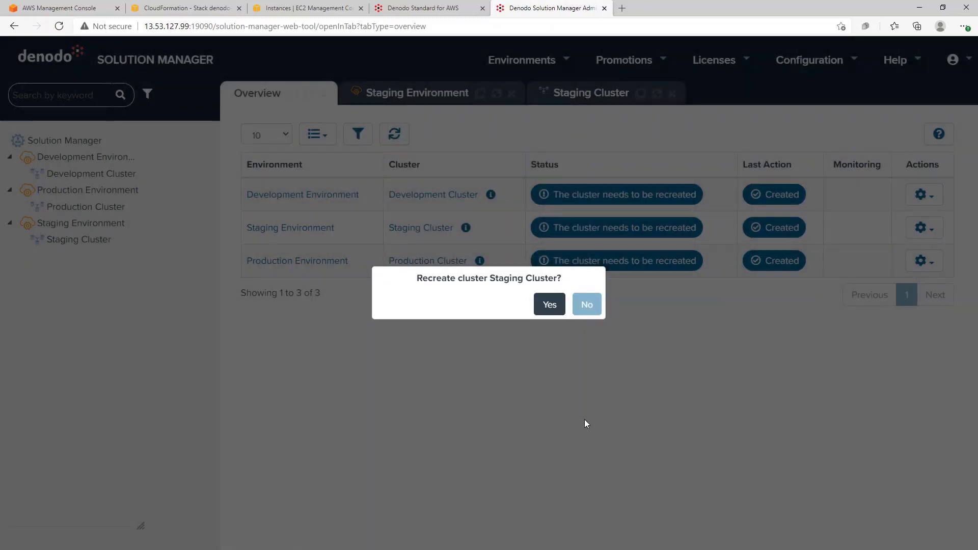
left_click(547, 307)
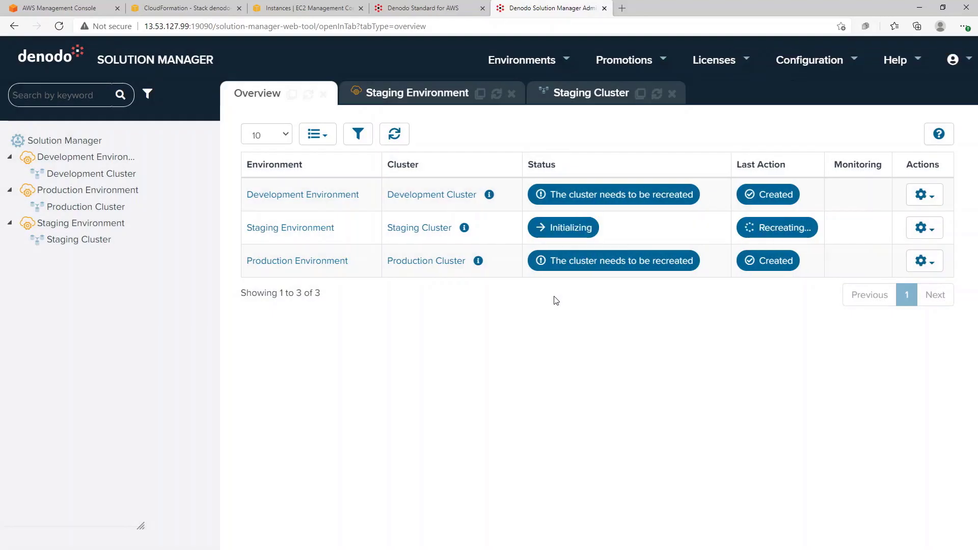
left_click(773, 228)
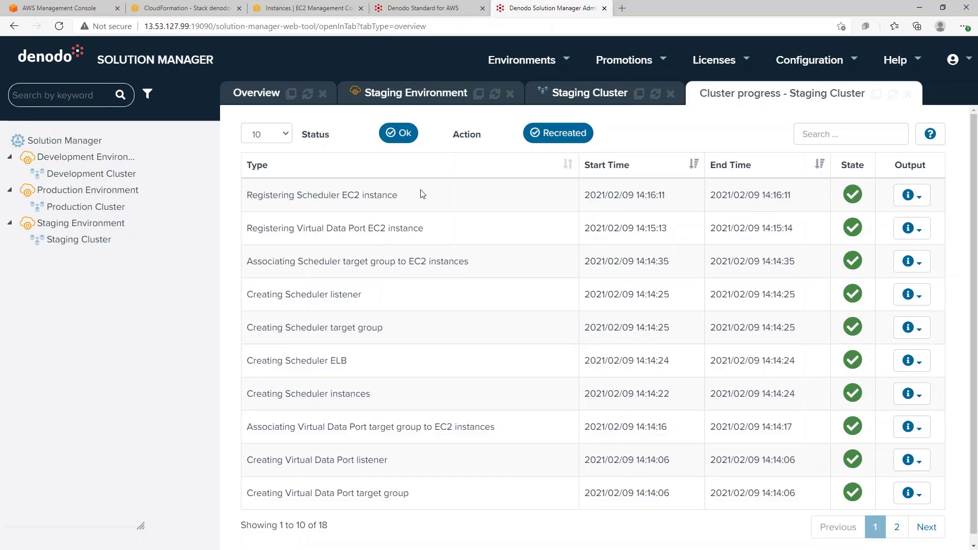
left_click(255, 96)
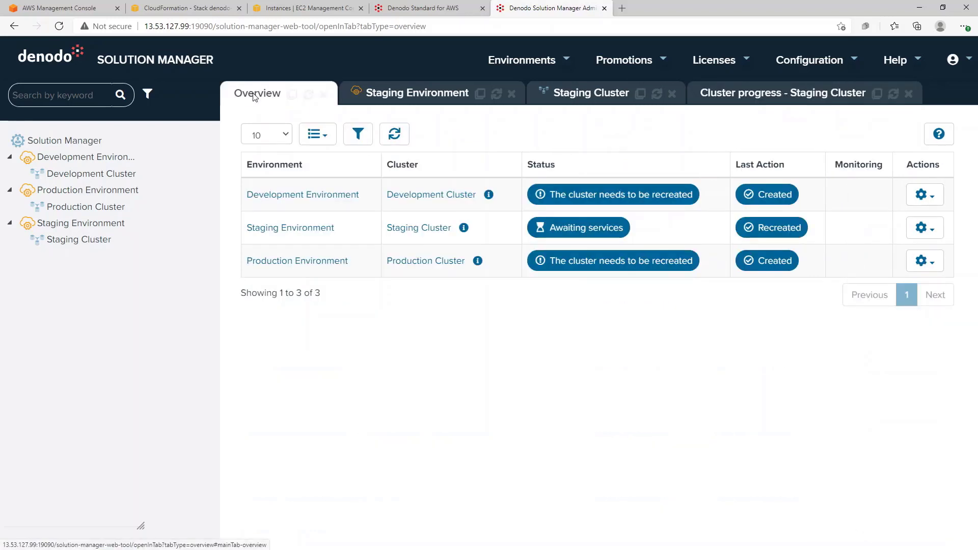